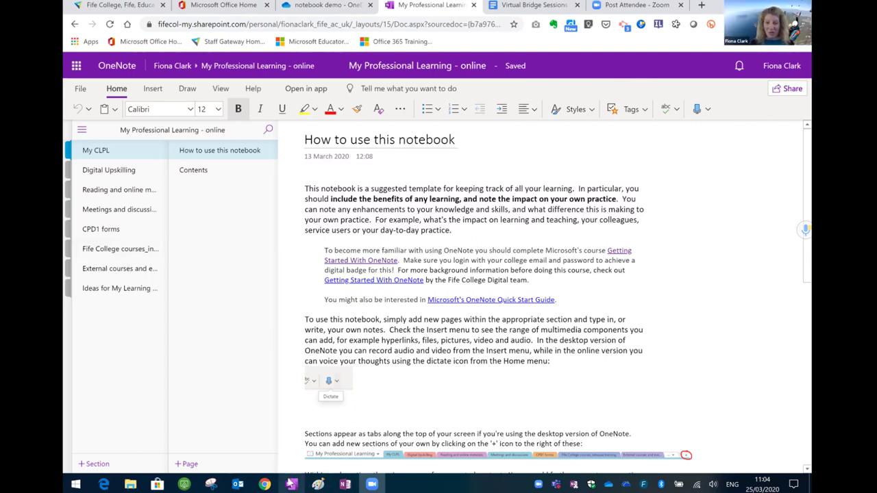
Step: Dictate "Can I dictate in here" at the end of the first paragraph on the How to use this notebook page, then stop dictation
mouse_move(291, 483)
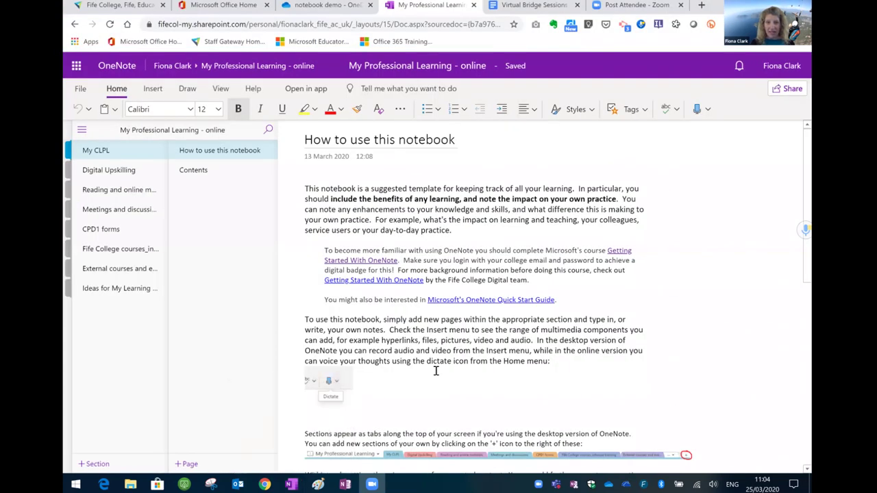
mouse_move(347, 484)
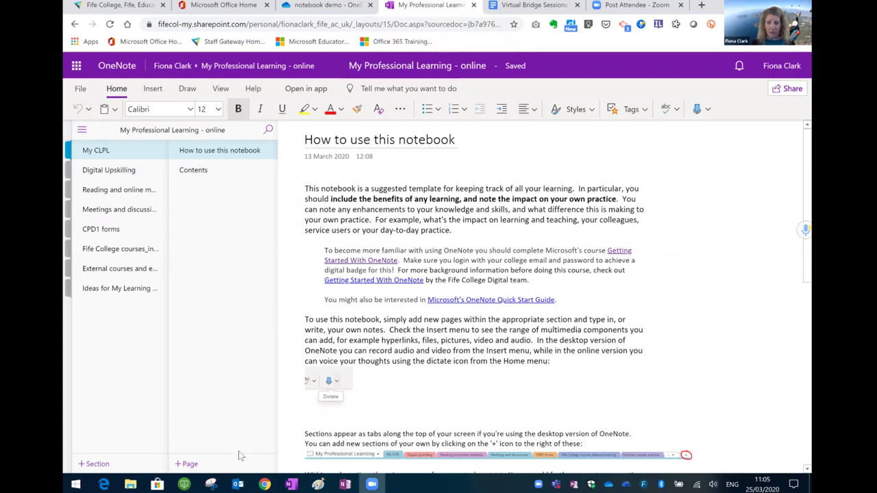
mouse_move(265, 484)
click(697, 111)
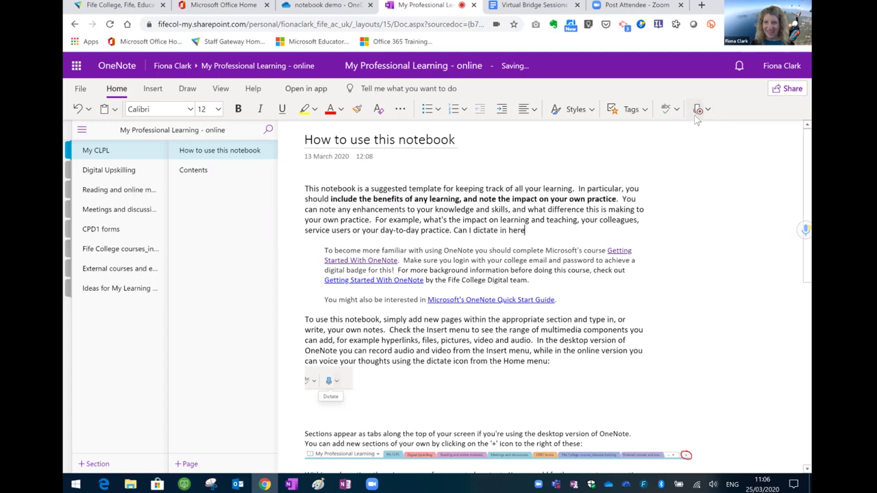
click(696, 109)
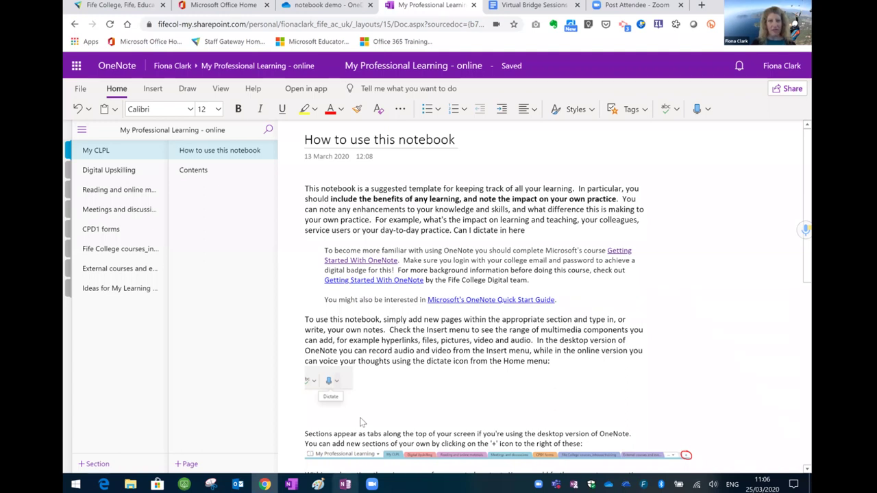
click(154, 91)
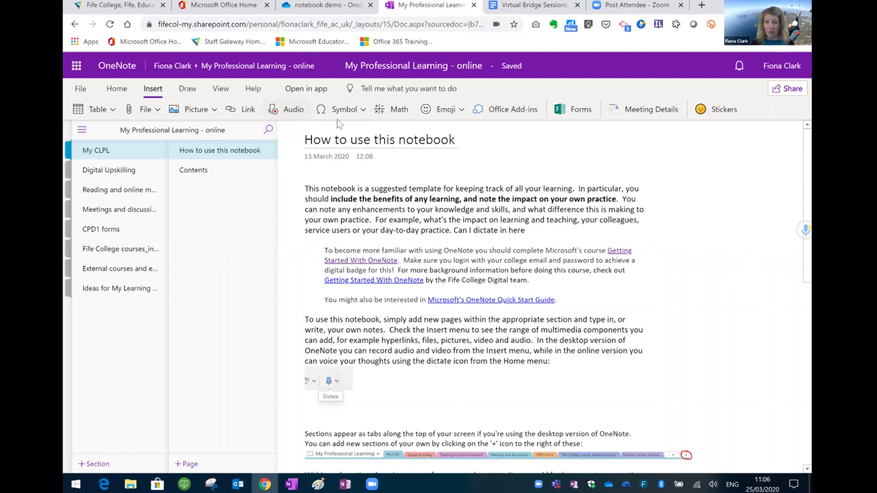
click(192, 91)
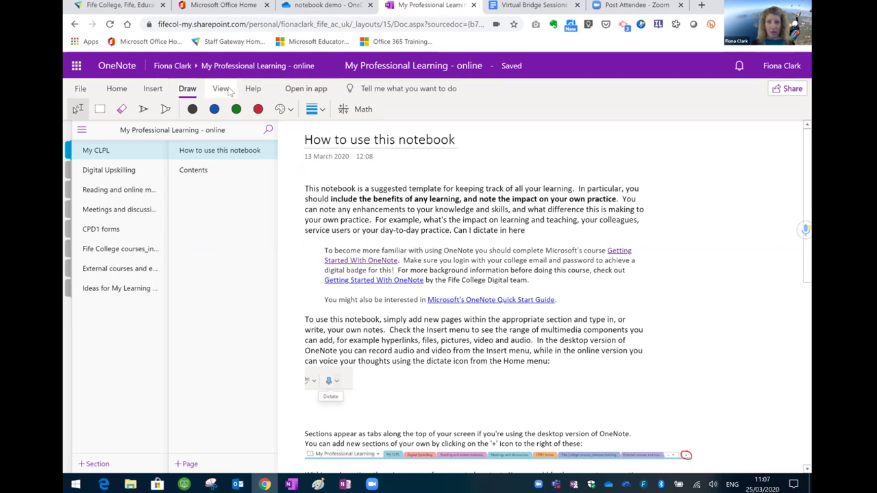
click(220, 90)
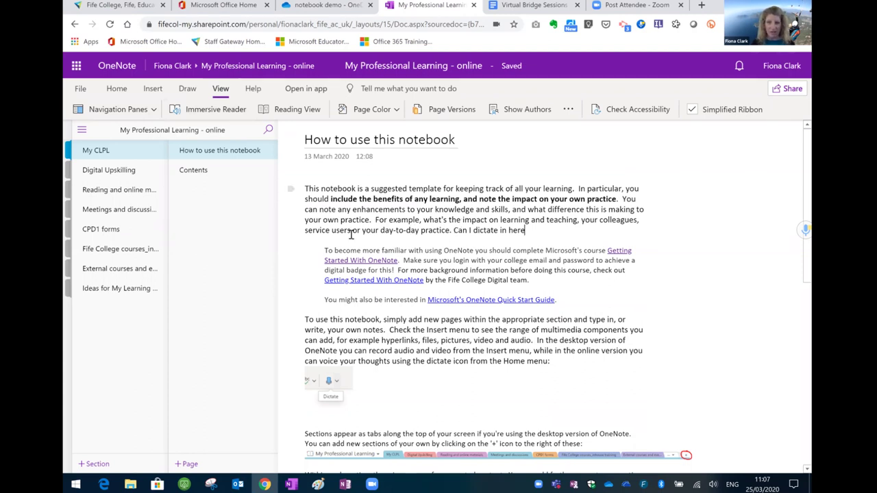
click(124, 91)
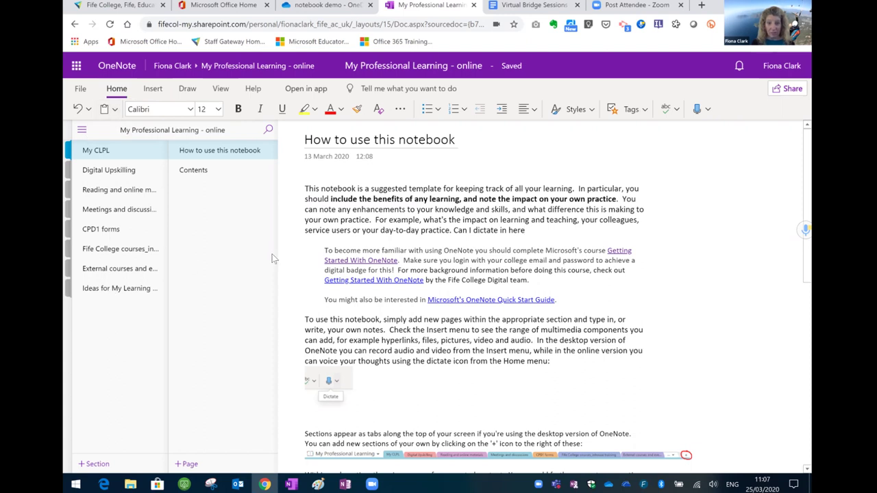
Step: Switch to desktop OneNote and look through the Contents page and the Meetings, External courses, Digital Upskilling and My CLPL sections
click(345, 484)
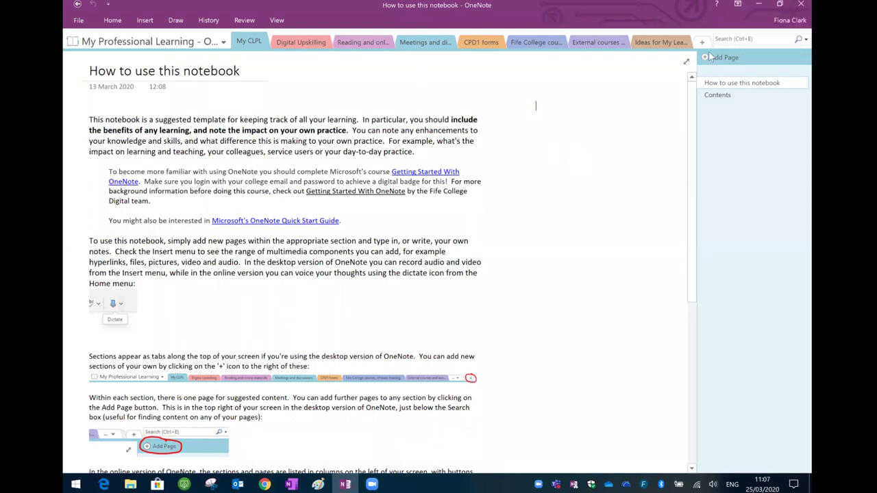
click(725, 94)
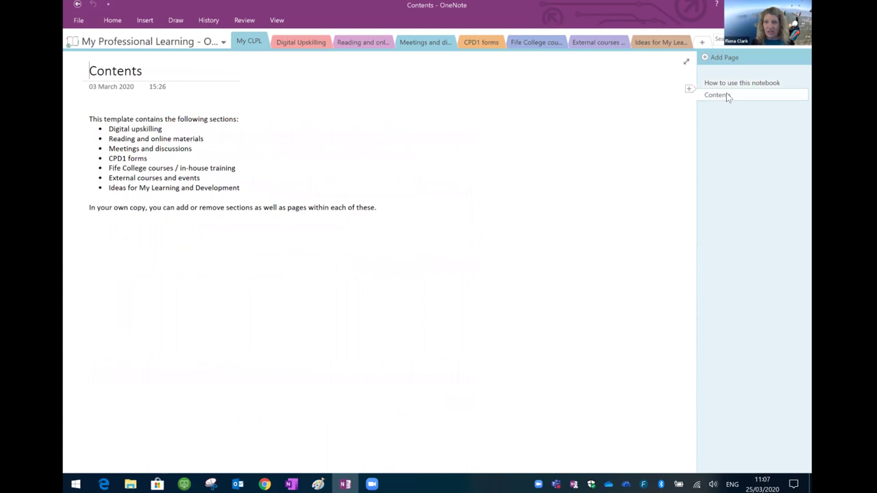
click(425, 42)
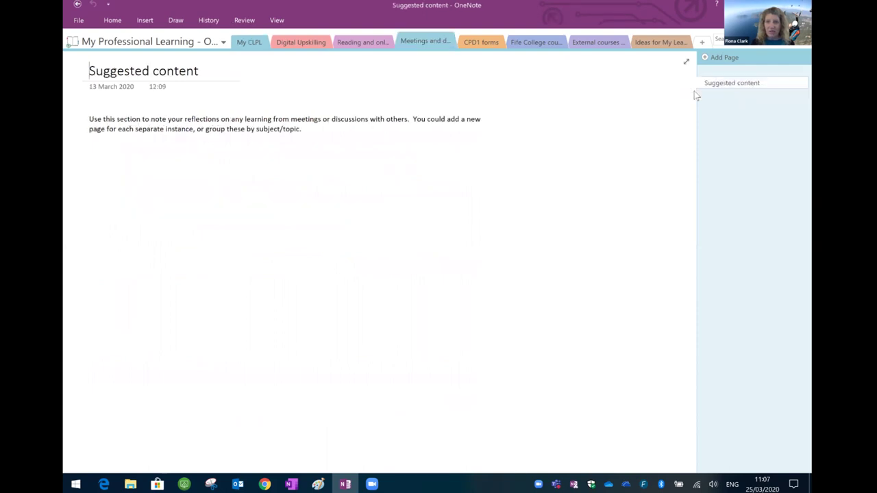
click(548, 44)
click(609, 38)
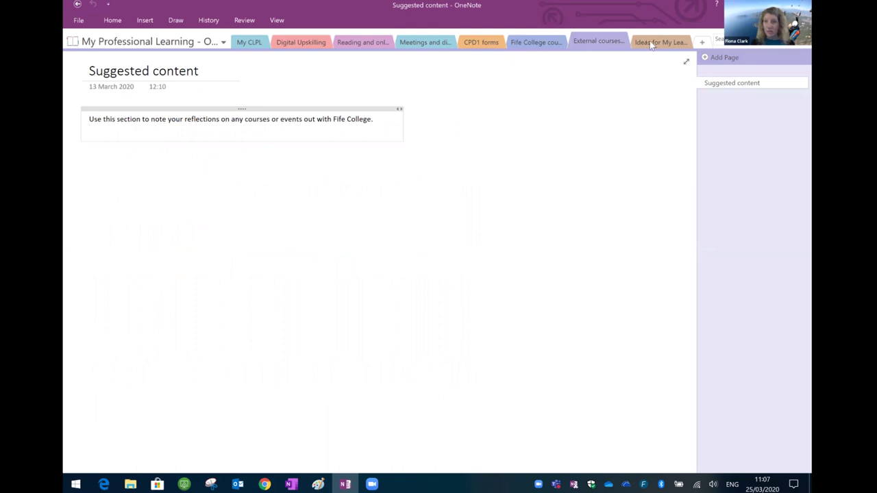
click(395, 51)
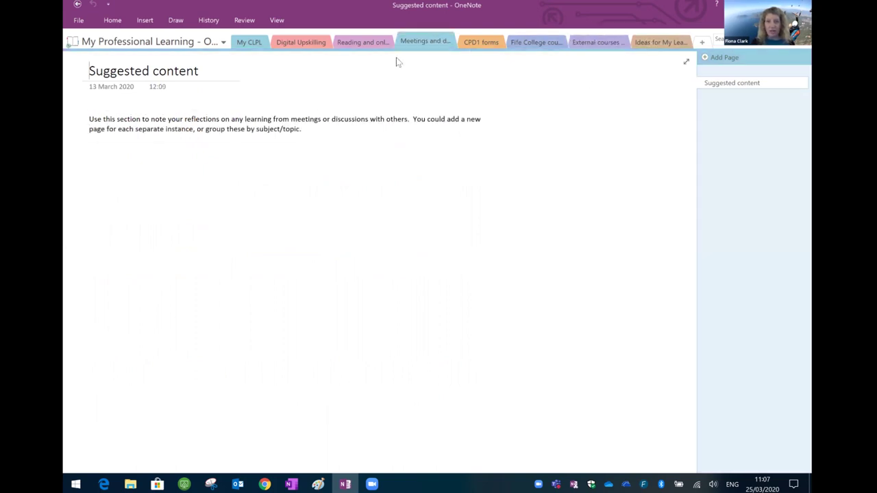
click(298, 46)
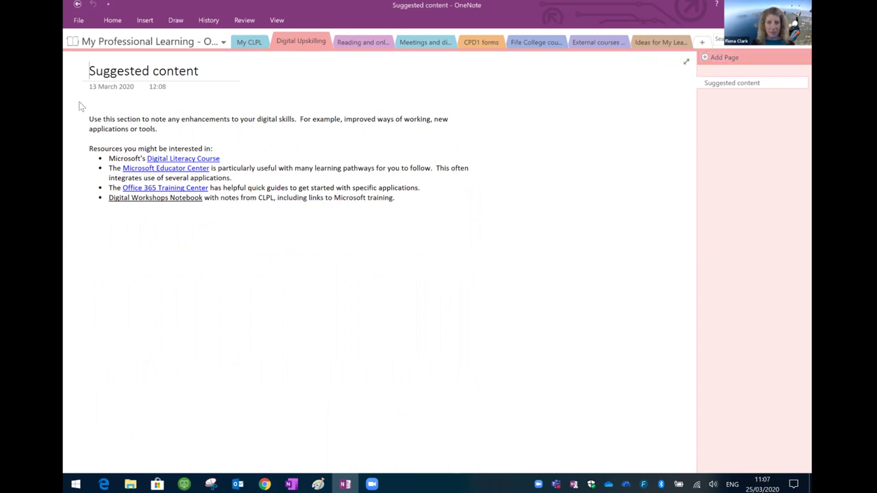
click(247, 46)
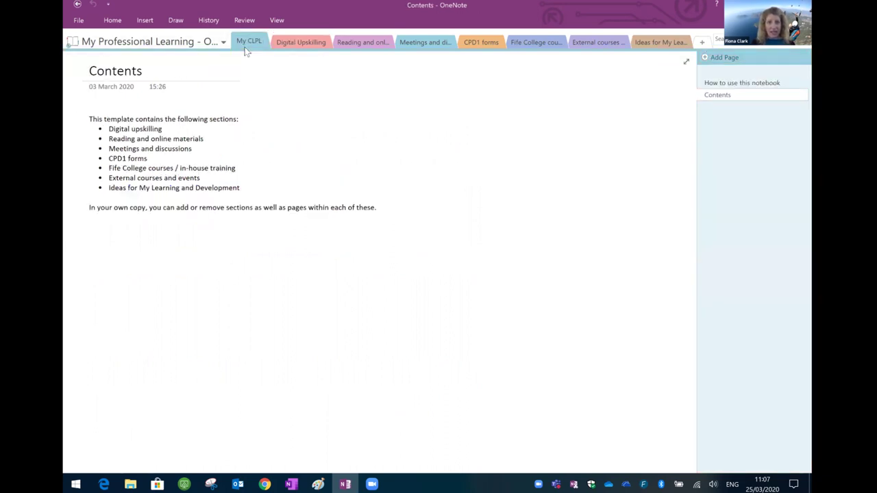
click(207, 22)
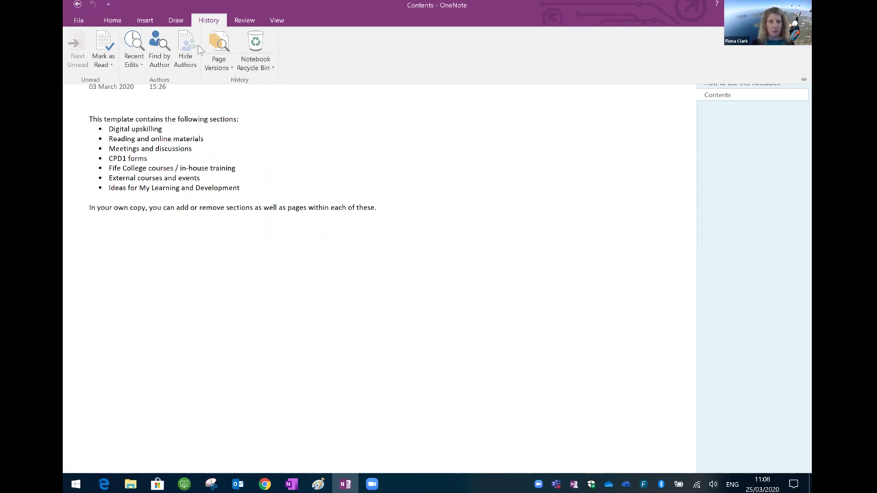
click(144, 22)
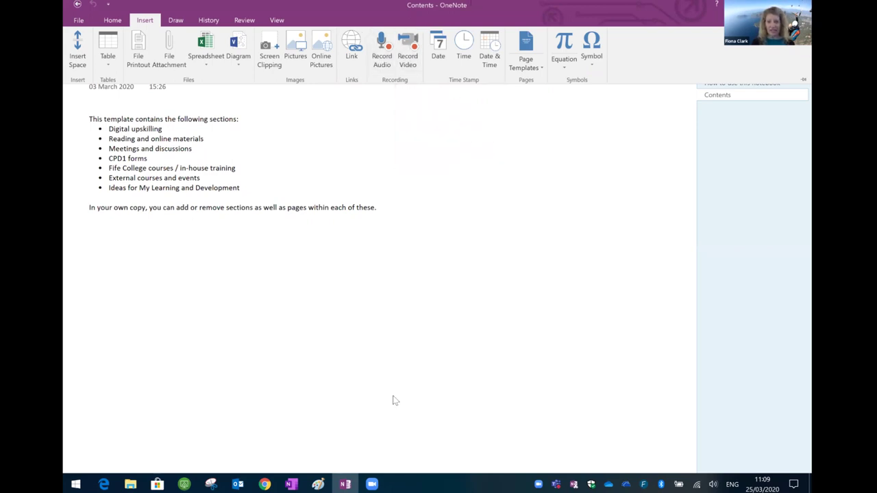
mouse_move(349, 484)
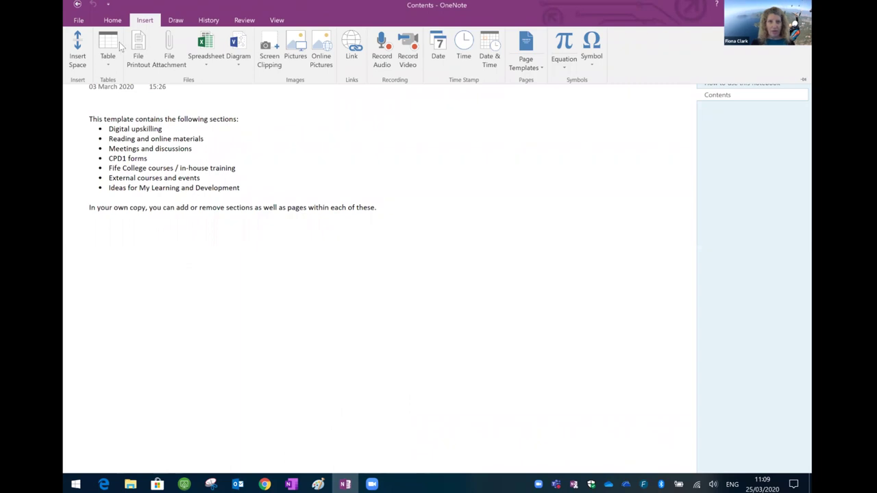
click(113, 20)
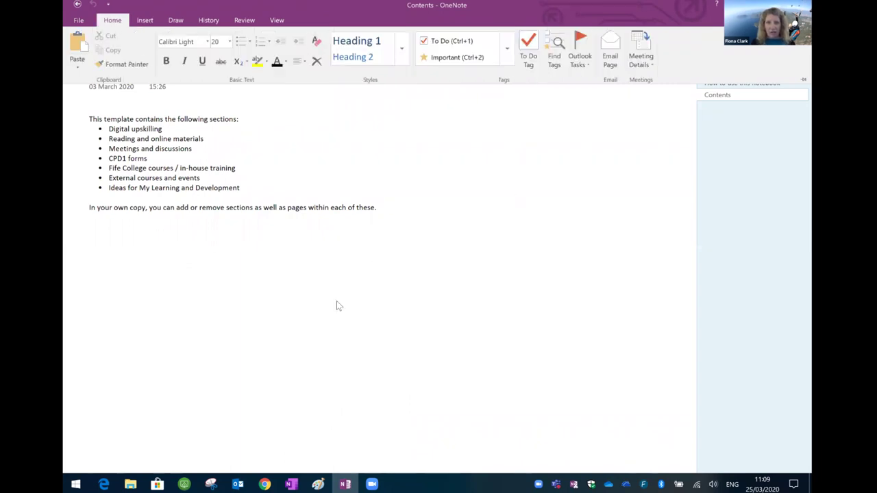
Step: Switch to OneNote for Windows 10 and open the Digital Upskilling section
click(291, 484)
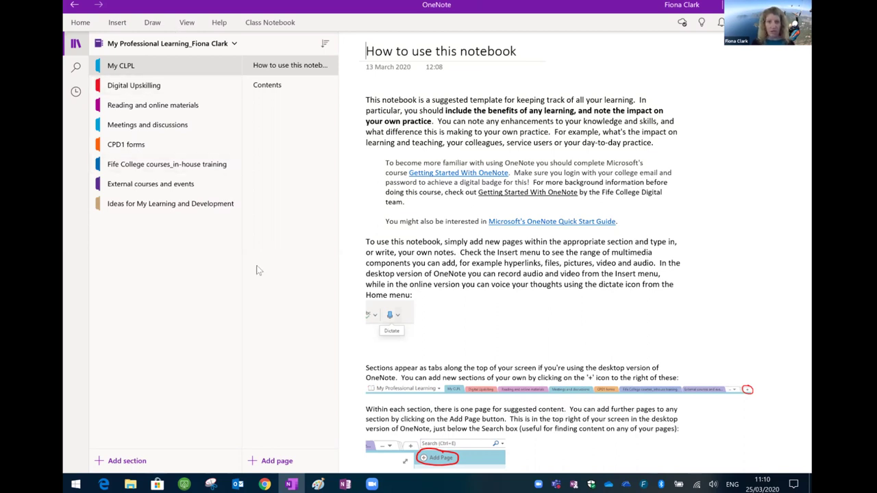
click(136, 86)
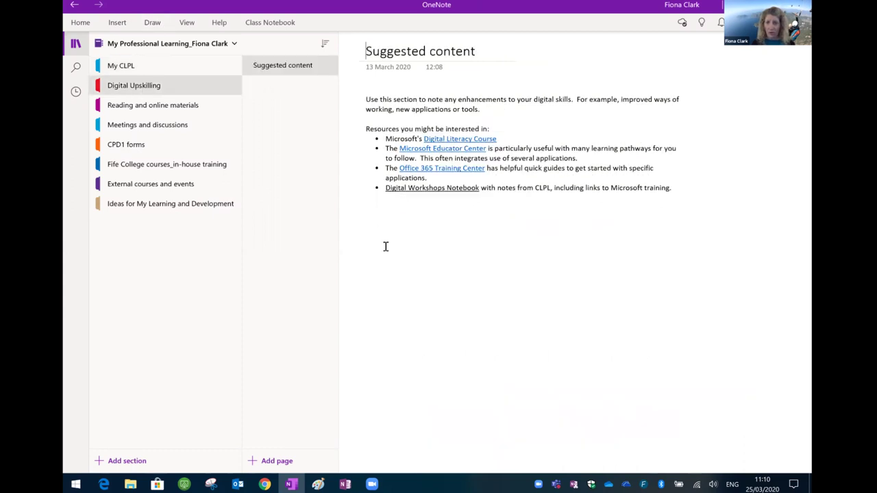
Step: View the recent notes, search all notebooks for "video" and check the search scope options before returning to the section list
click(76, 92)
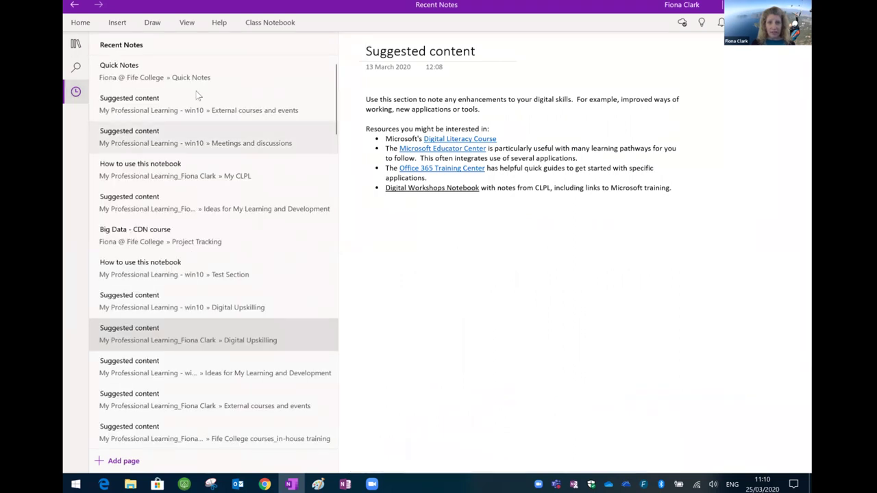
click(76, 68)
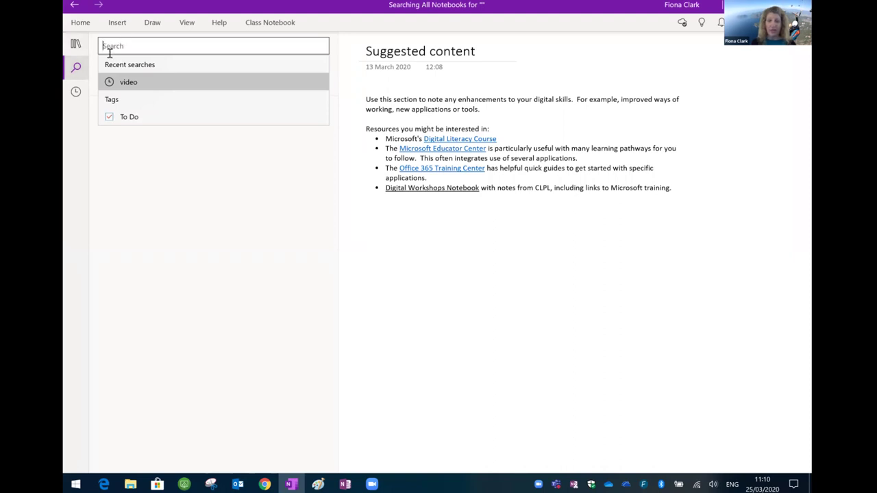
click(146, 84)
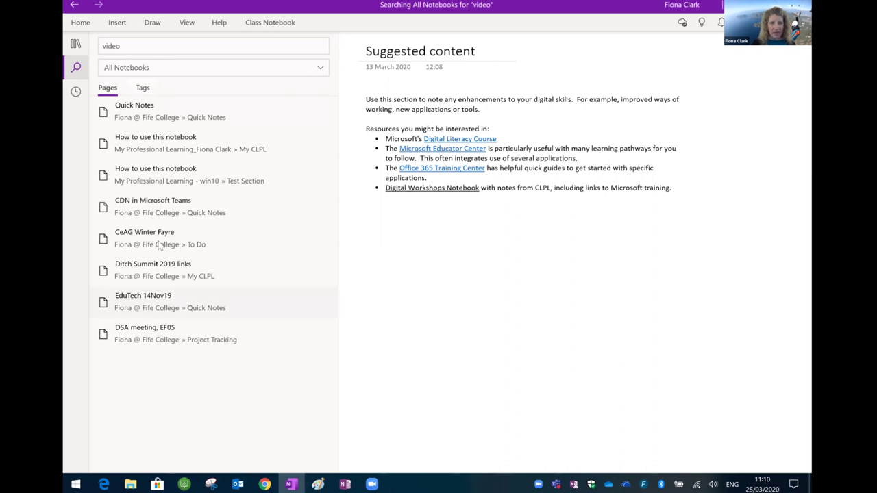
click(321, 68)
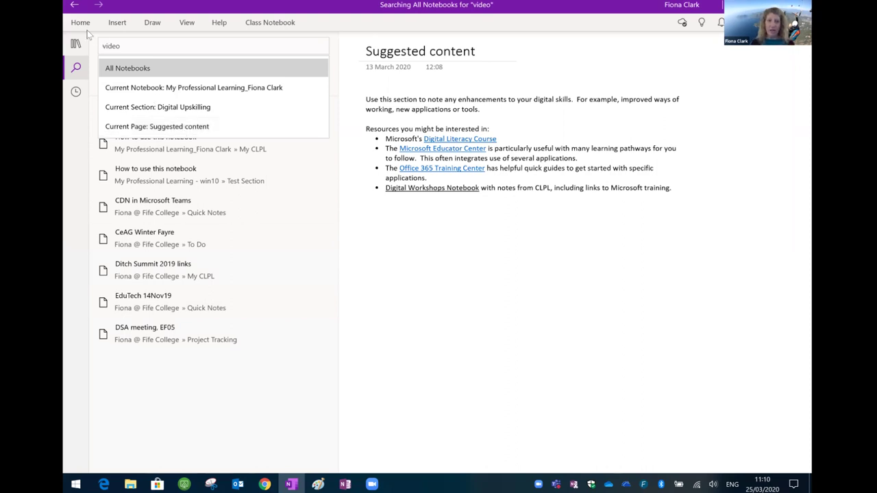
click(390, 244)
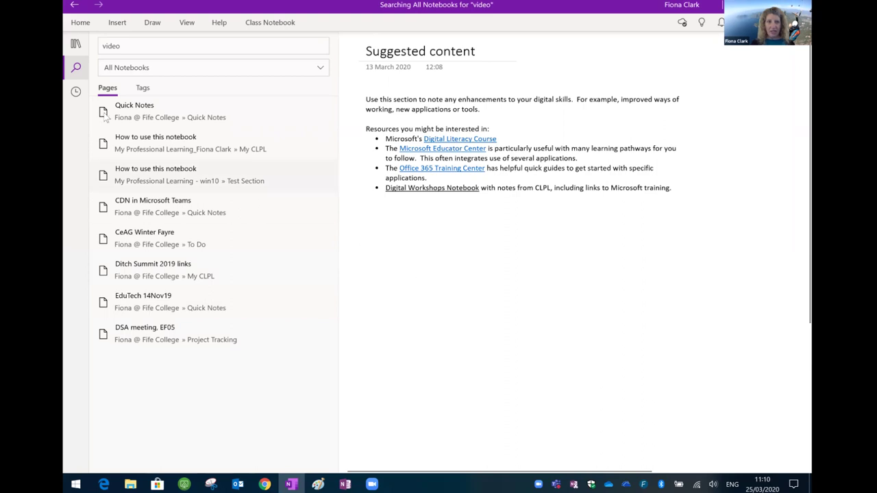
click(76, 44)
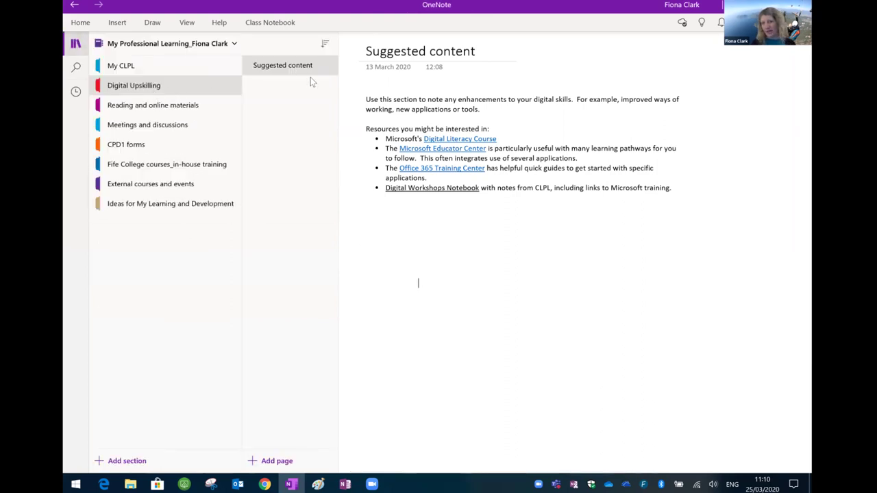
Step: Open Researcher from the Digital Upskilling section's Suggested content page and search it for "online learning"
click(459, 245)
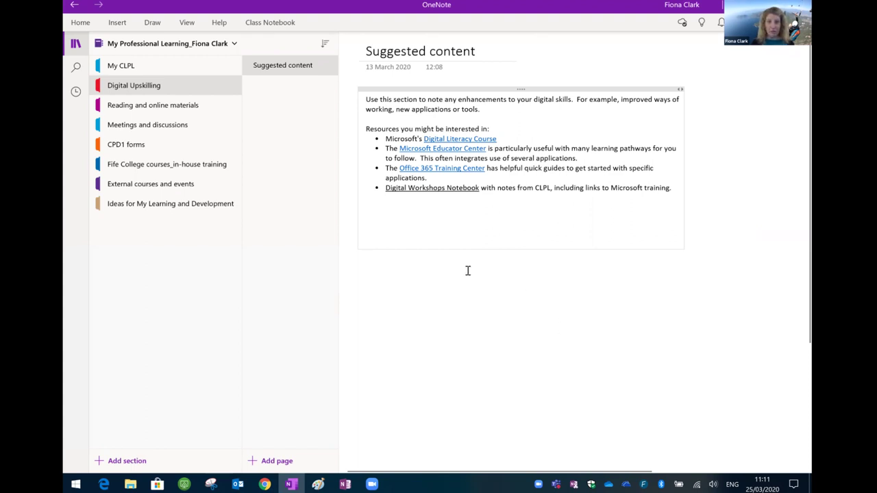
click(80, 23)
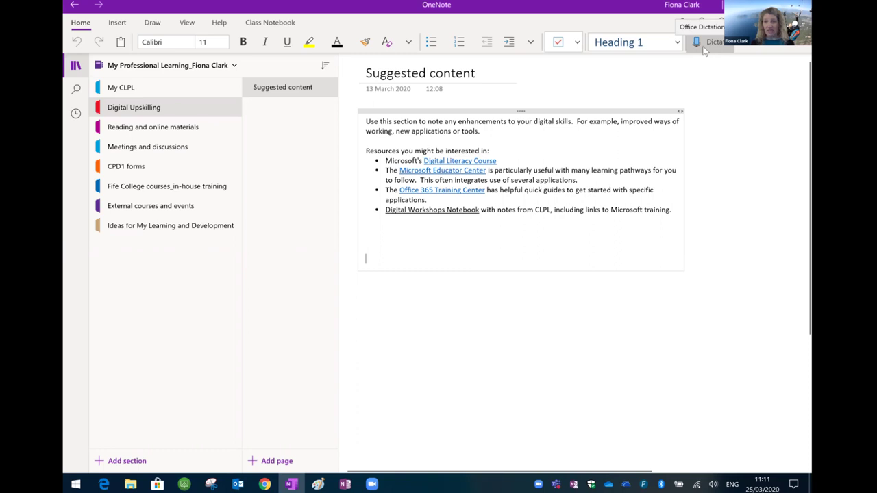
click(118, 25)
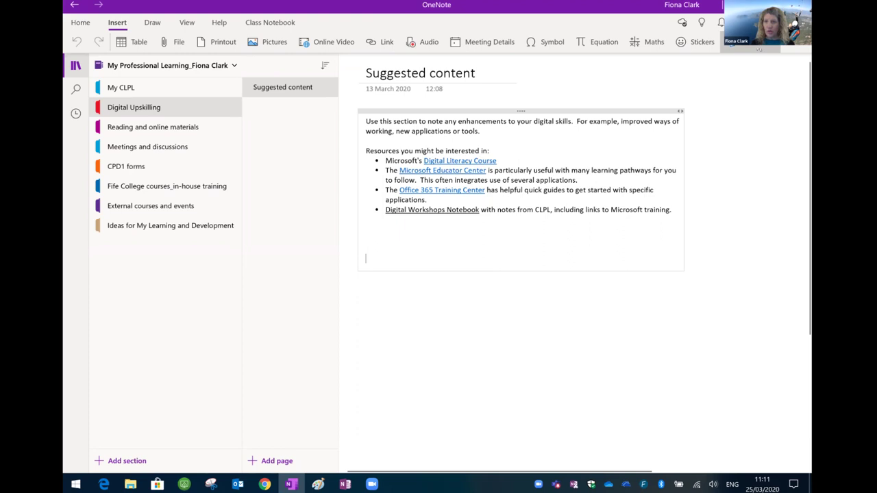
click(759, 49)
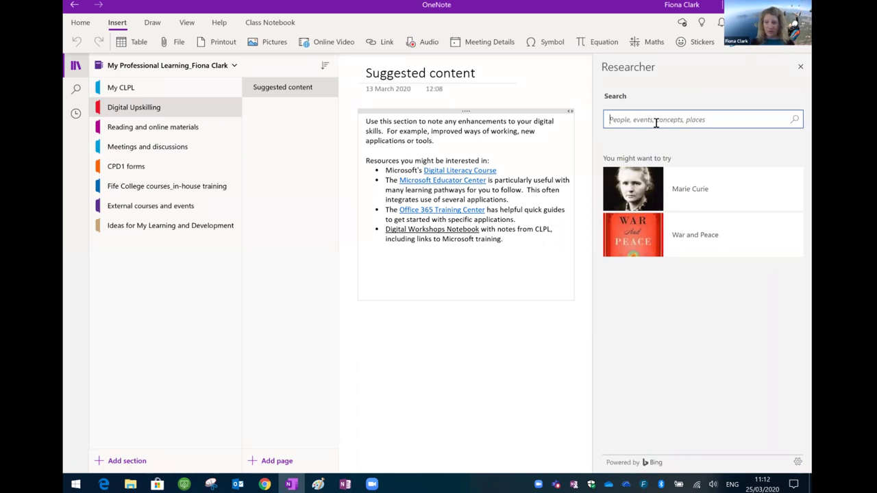
text(online)
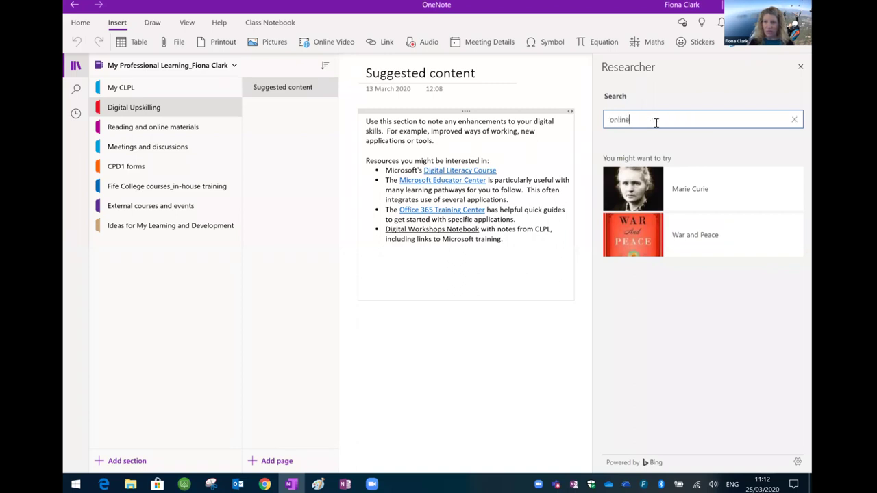
text( learning)
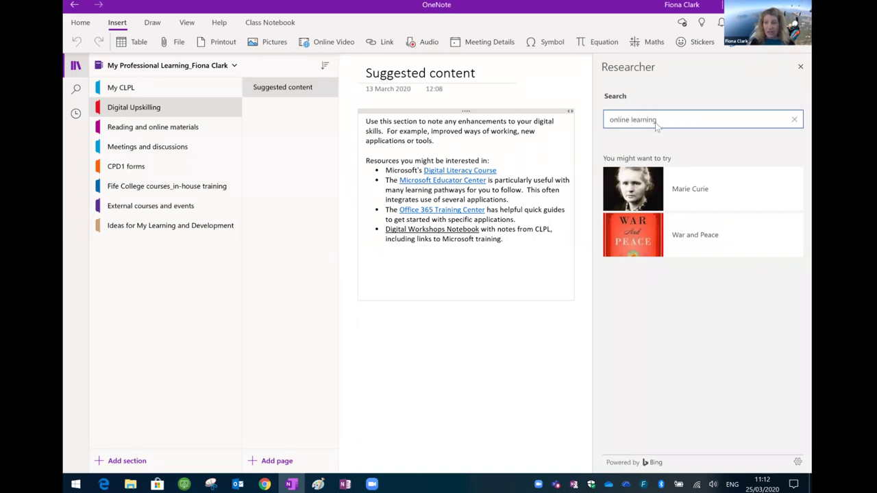
key(Return)
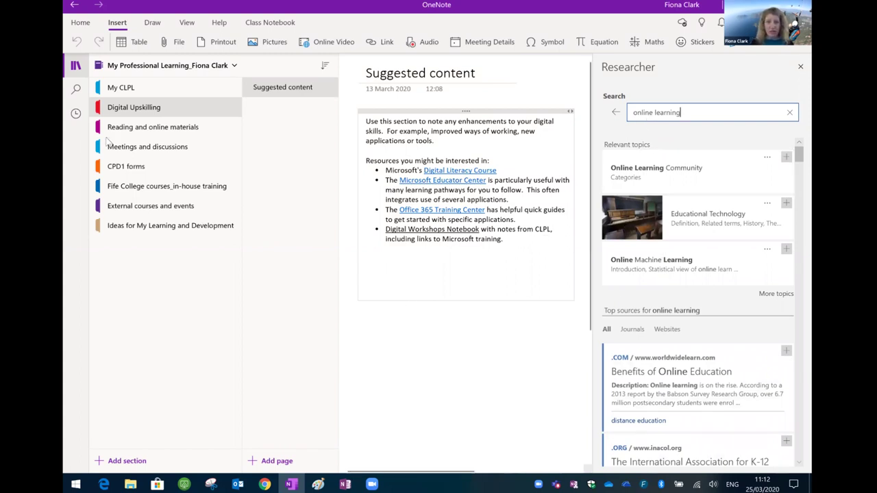
Step: Add a new page titled "Digital online learning" to the Digital Upskilling section
click(276, 462)
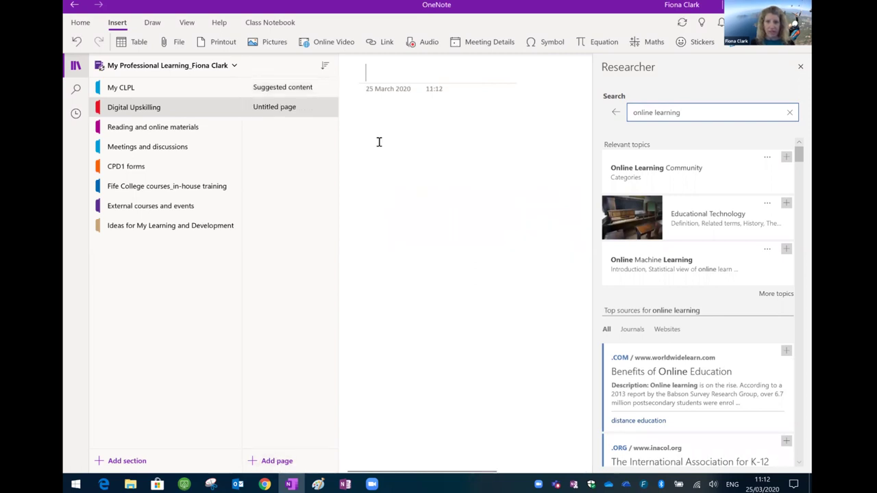
text(Digital onlin)
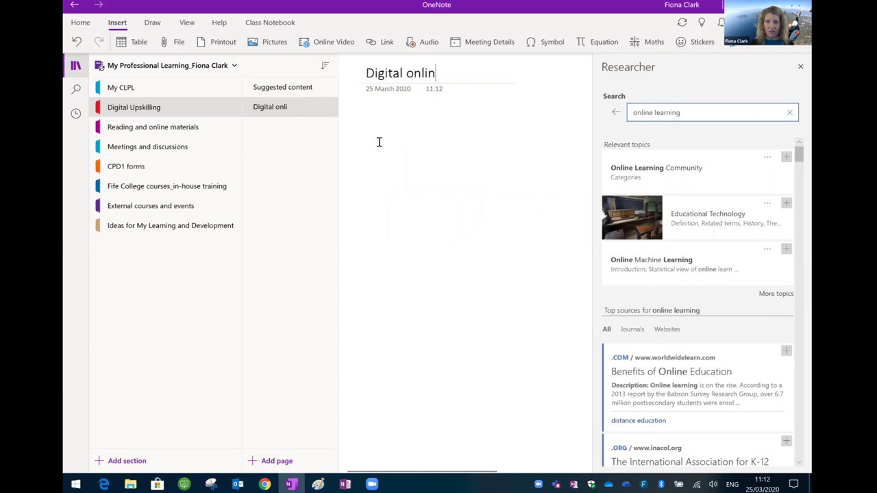
text(e learning)
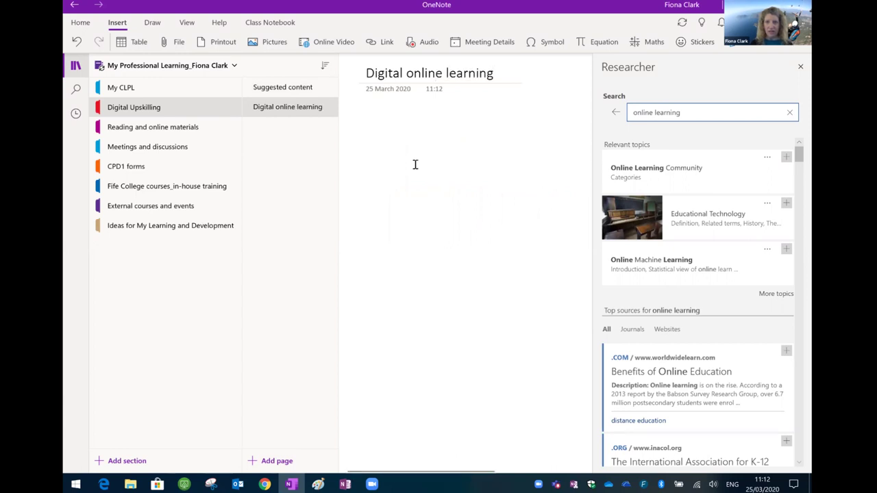
key(Return)
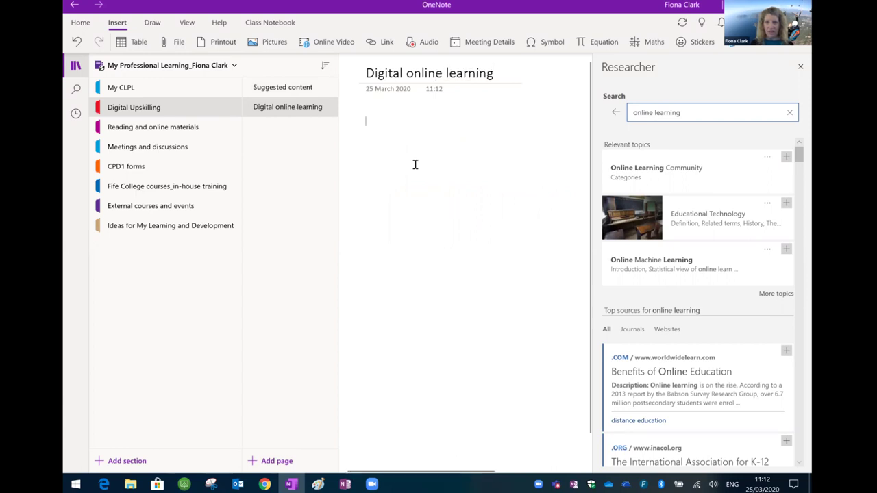
Step: Insert the Educational Technology topic from Researcher into the page and add the note "Add more - what I've learned here..." below it
click(657, 224)
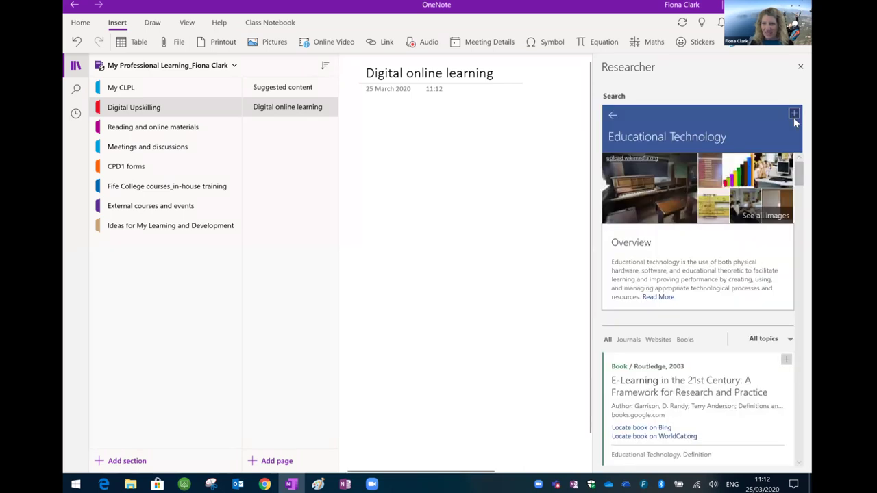
click(793, 114)
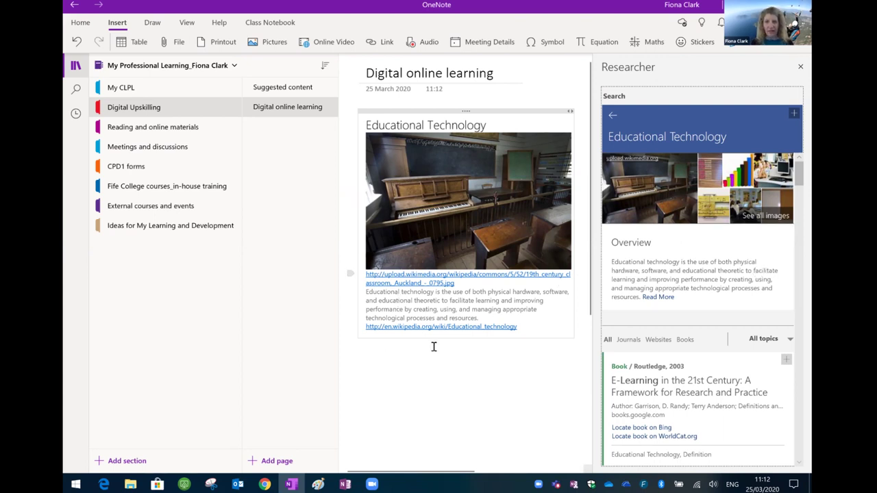
click(521, 364)
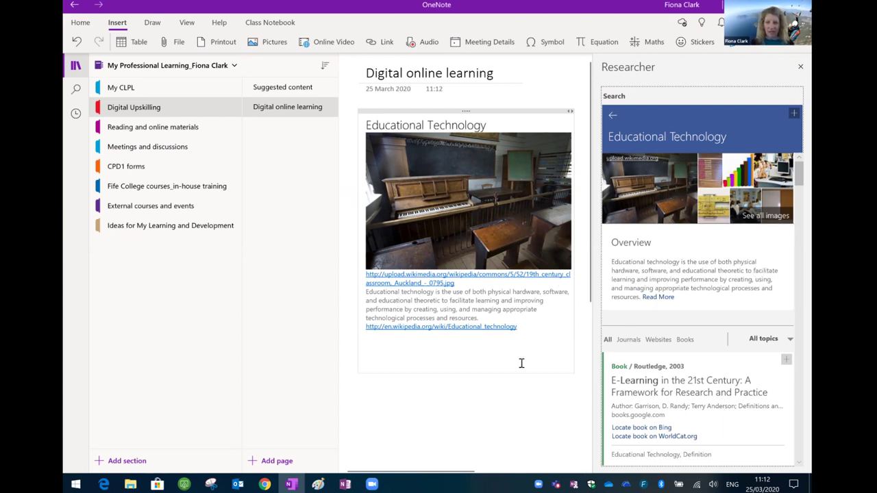
text(Add more)
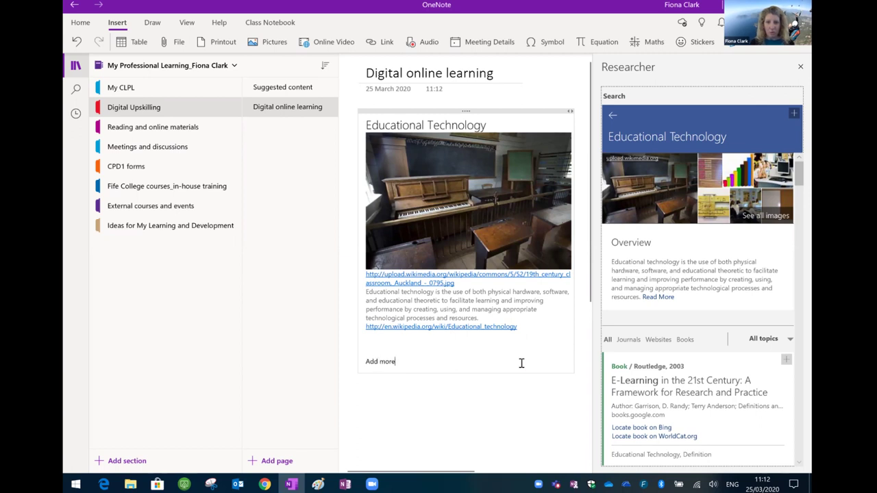
text(  - what I've)
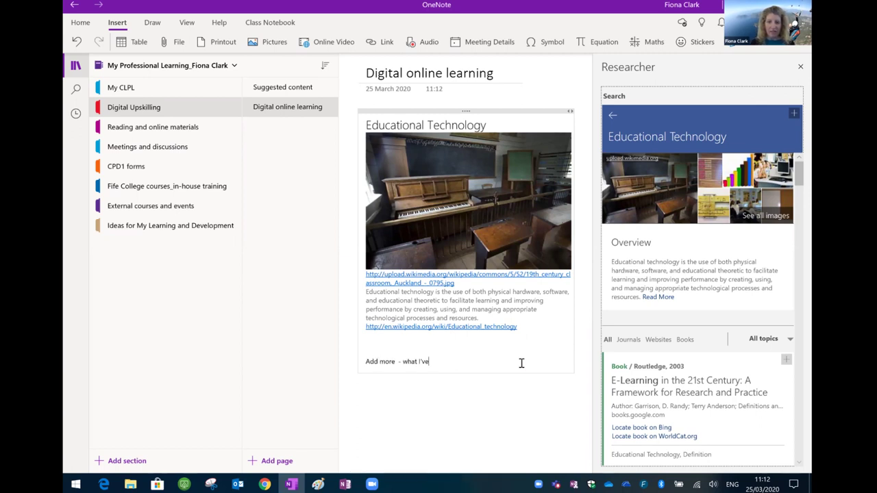
text( learned here...)
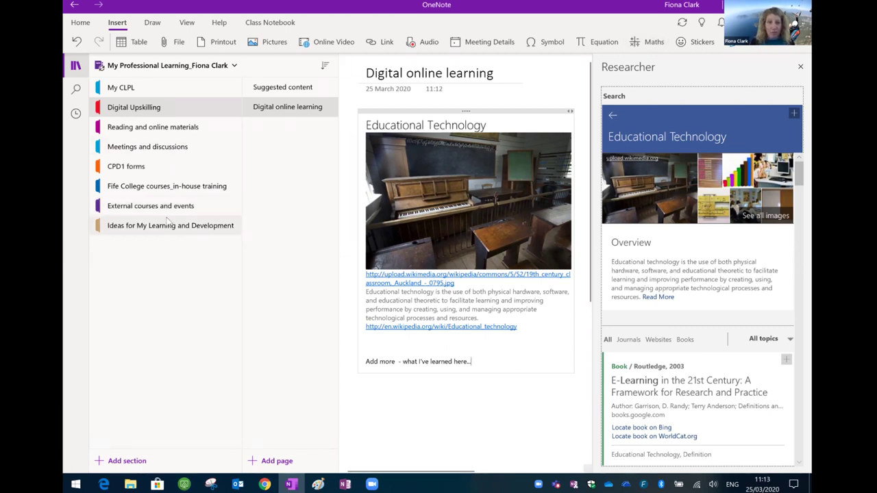
Step: View the Ideas for My Learning and Development section, then return to Digital Upskilling and close Researcher and the conversation notification
click(189, 227)
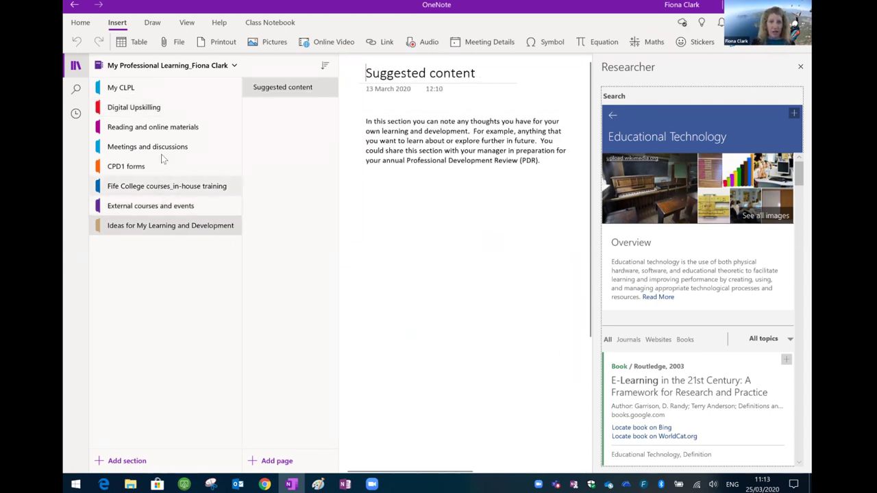
click(143, 111)
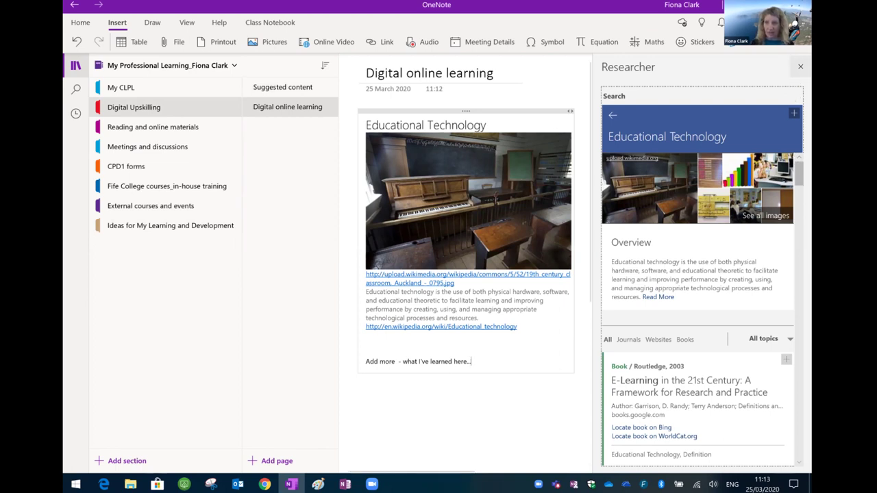
click(799, 68)
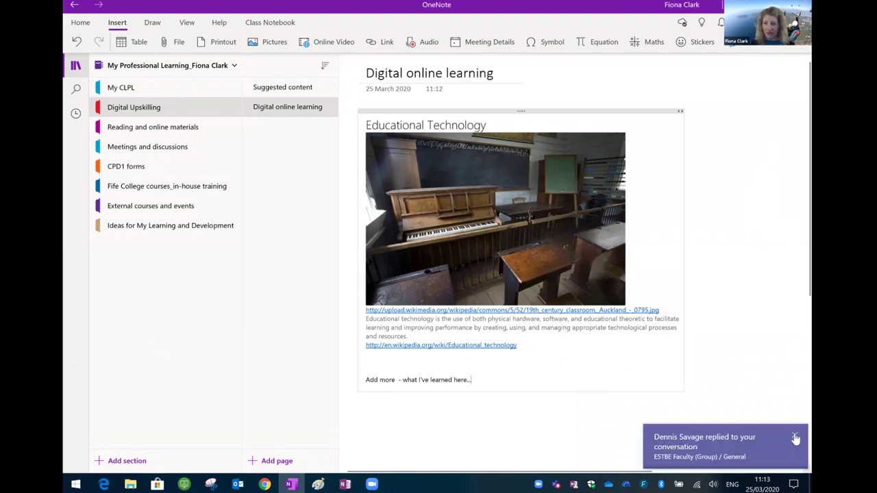
click(795, 438)
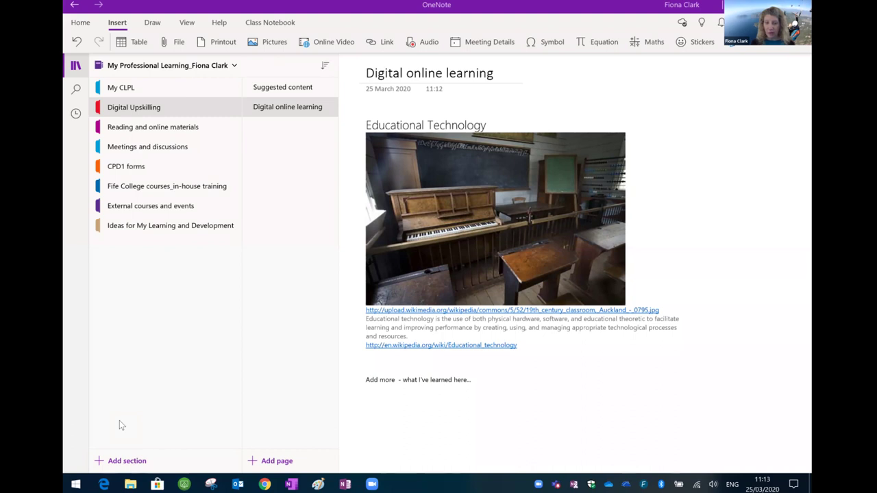
Step: Switch to desktop OneNote and check the search scope options without changing the scope
click(346, 484)
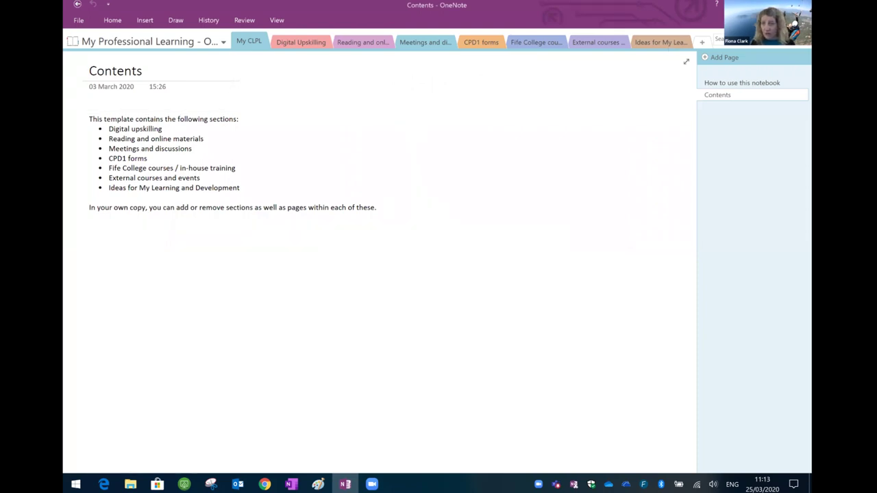
click(802, 55)
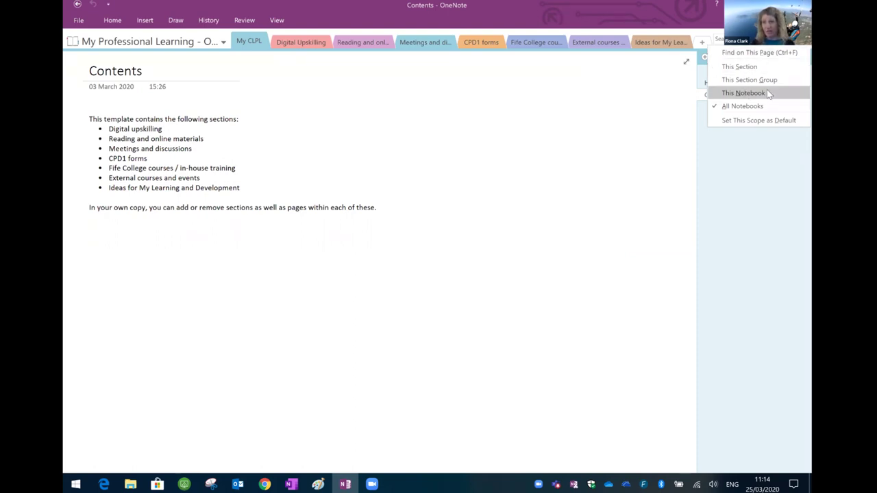
click(534, 203)
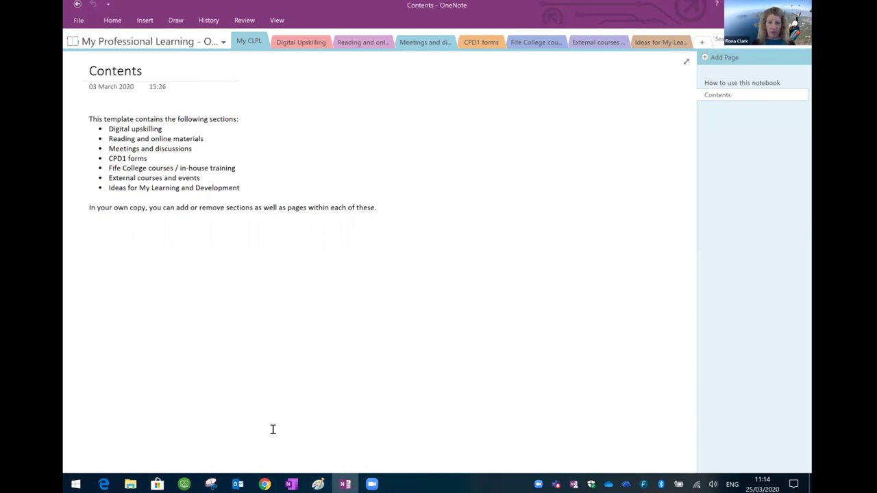
Step: Switch to OneNote for Windows 10 and review the notebook's sharing options, including Send Copy of Page, without sending anything
mouse_move(294, 484)
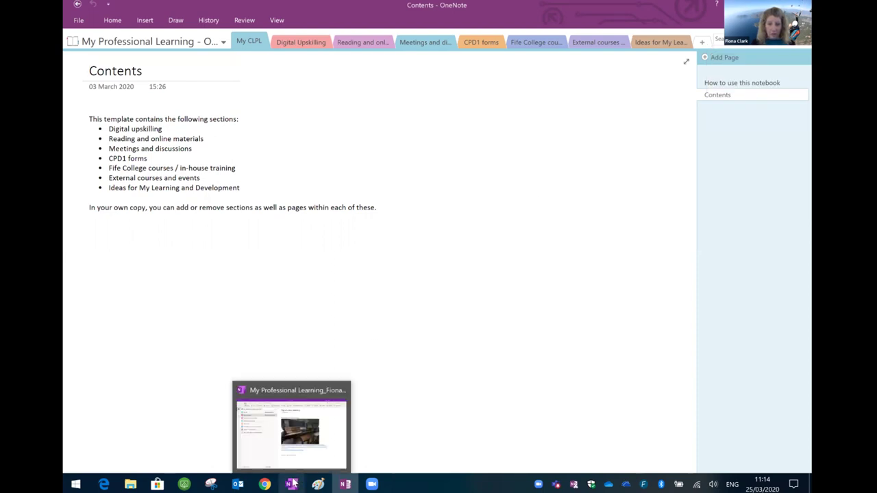
click(292, 483)
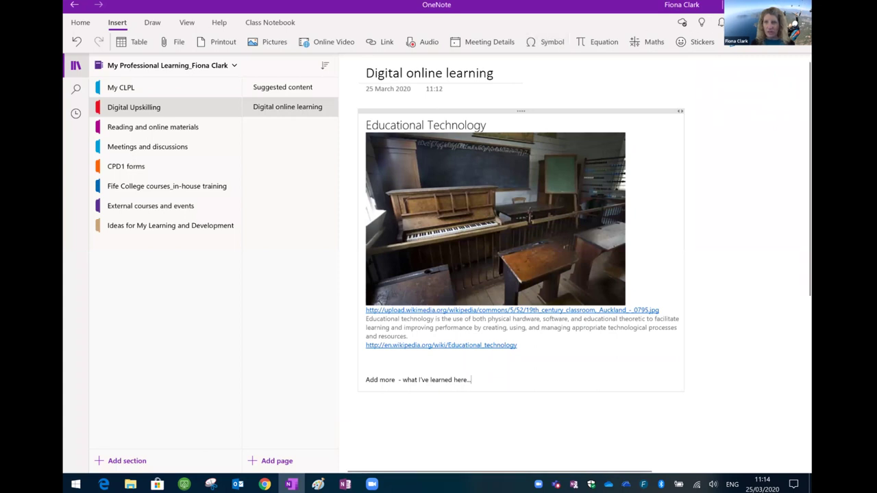
click(760, 22)
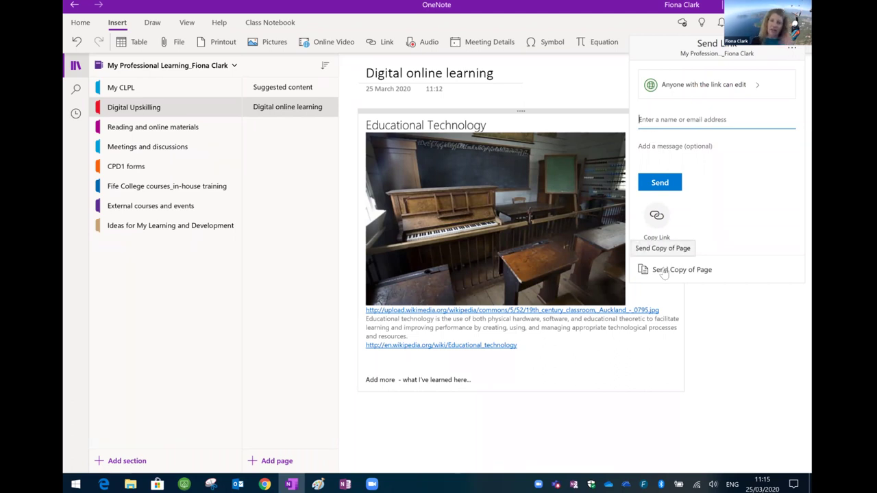
click(505, 414)
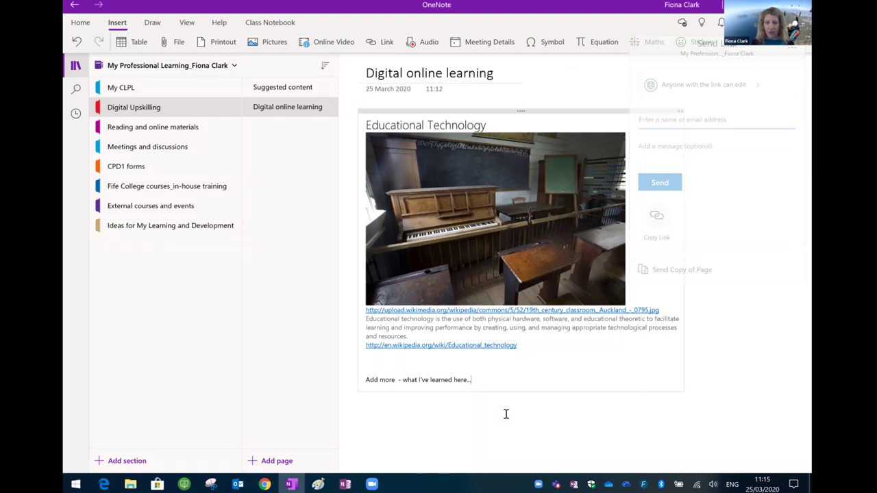
Step: Switch to desktop OneNote, open the Digital Upskilling section and review the page and section export formats and the history tools
click(347, 484)
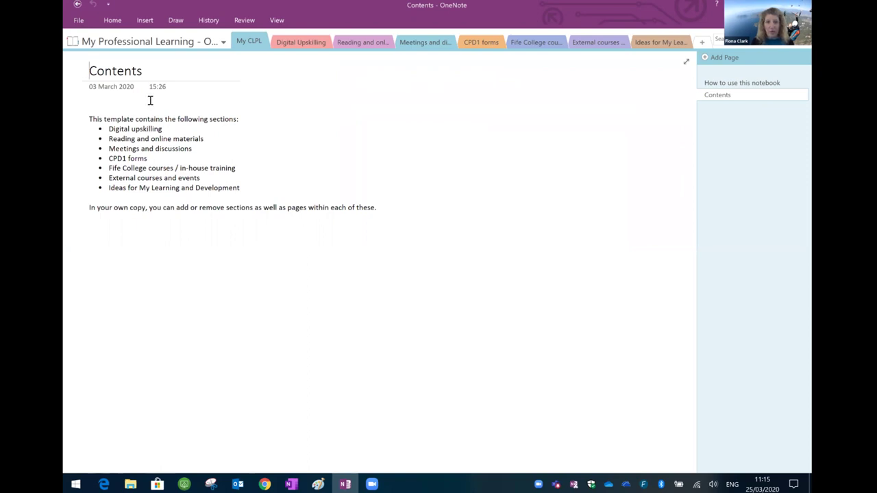
click(301, 40)
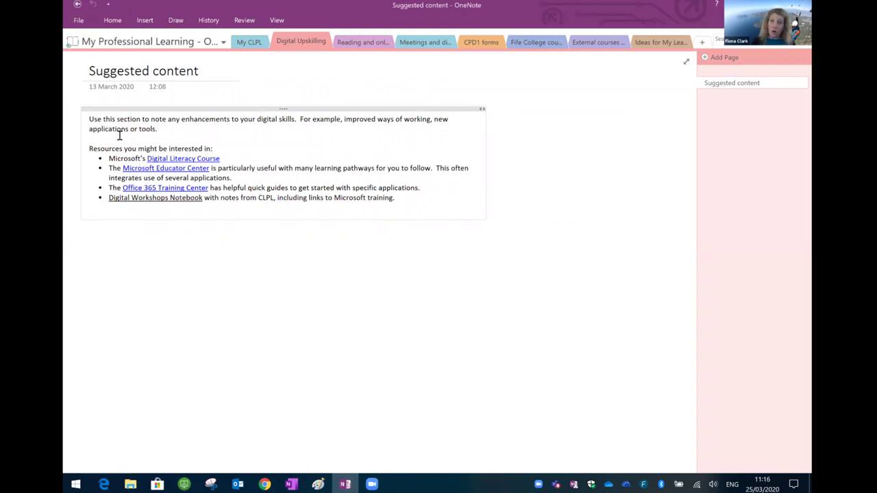
click(80, 22)
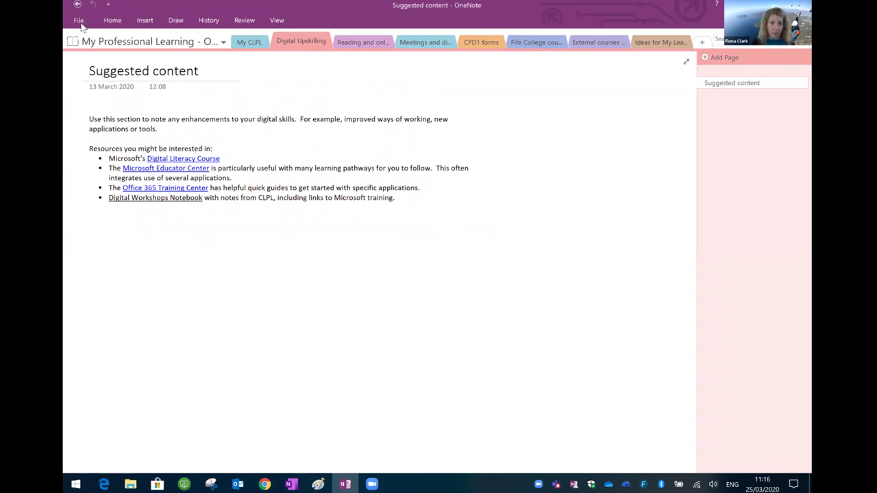
click(87, 144)
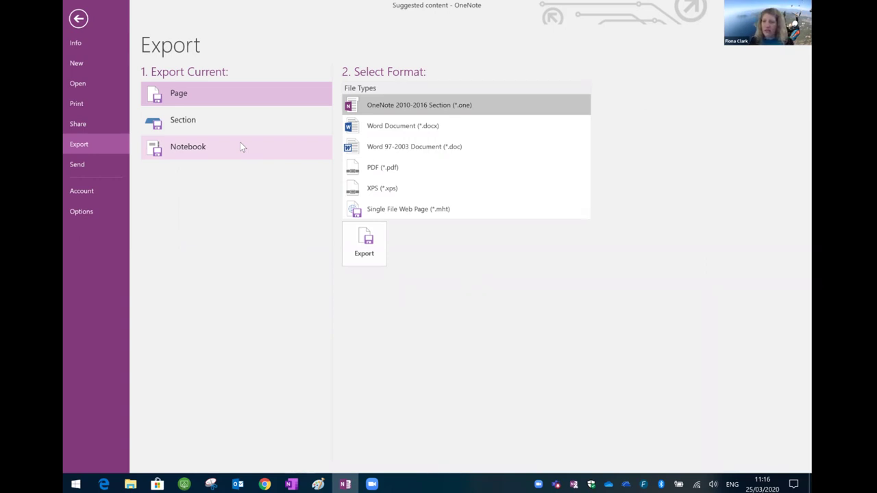
click(196, 118)
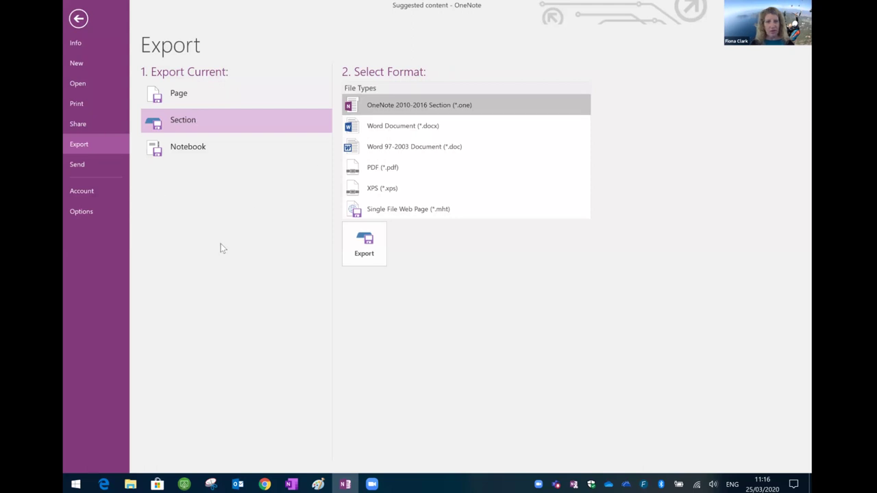
click(79, 20)
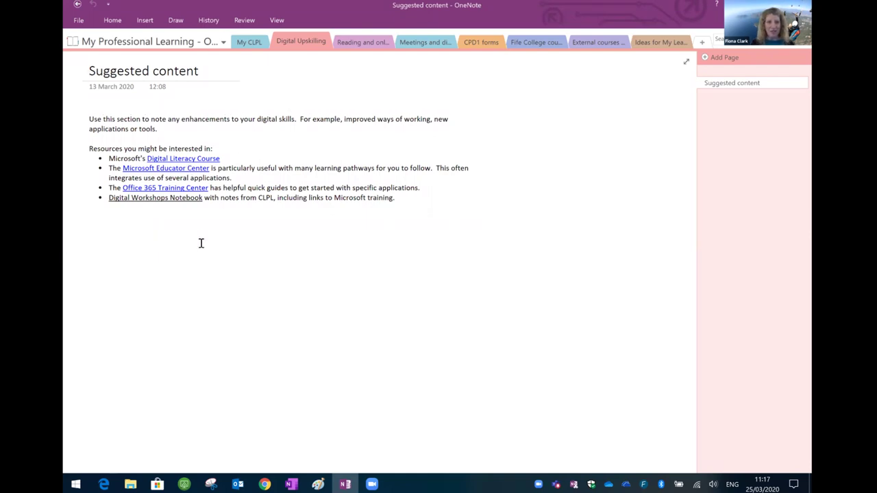
click(209, 21)
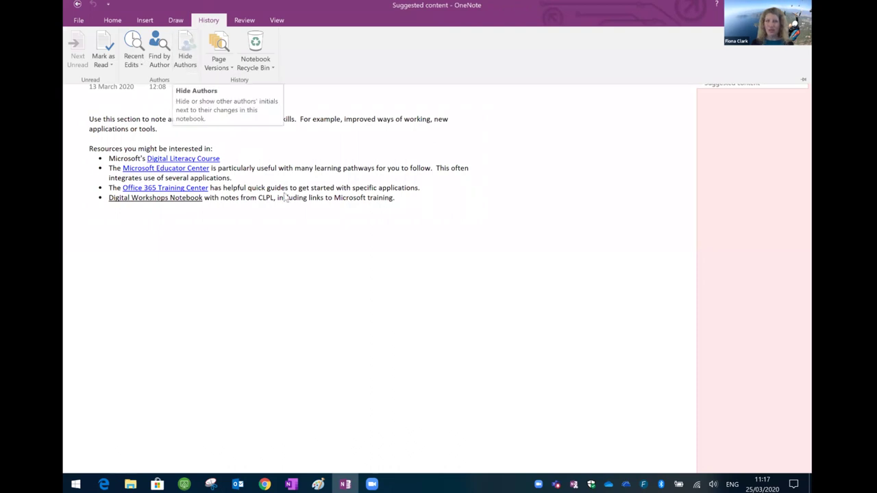
click(413, 199)
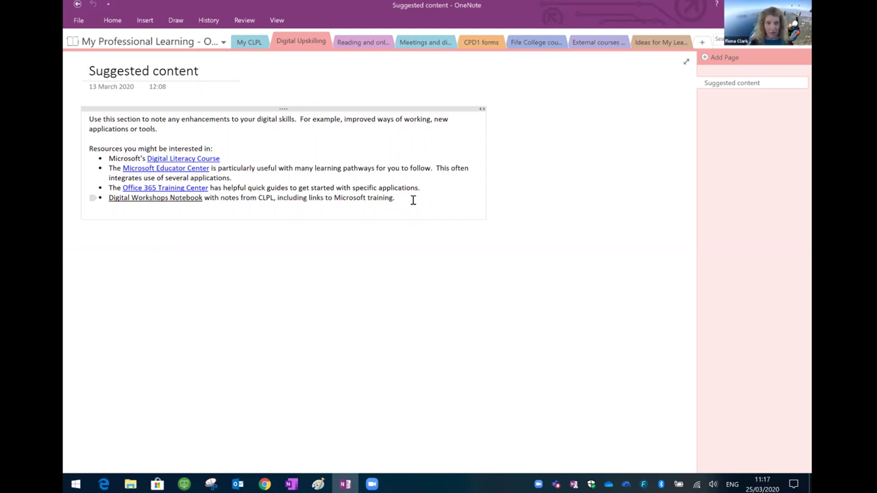
Step: View the My CLPL and Reading and online materials sections, finishing on the My CLPL Contents page
click(254, 45)
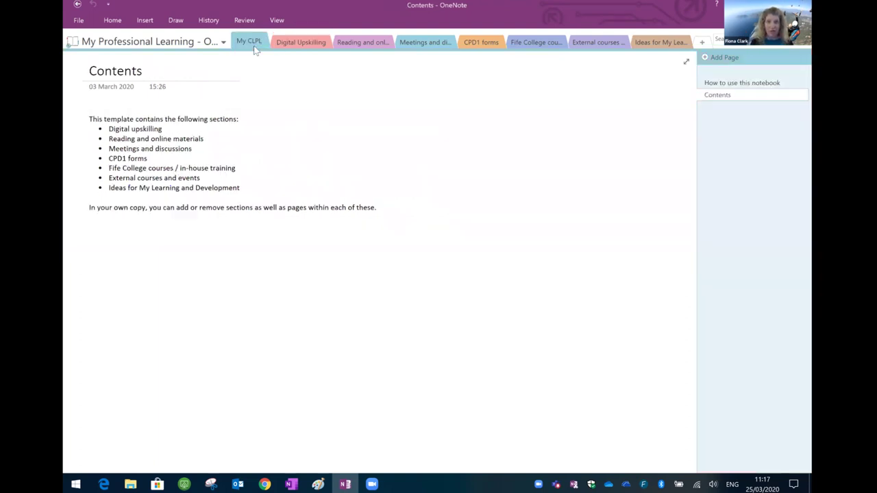
click(357, 43)
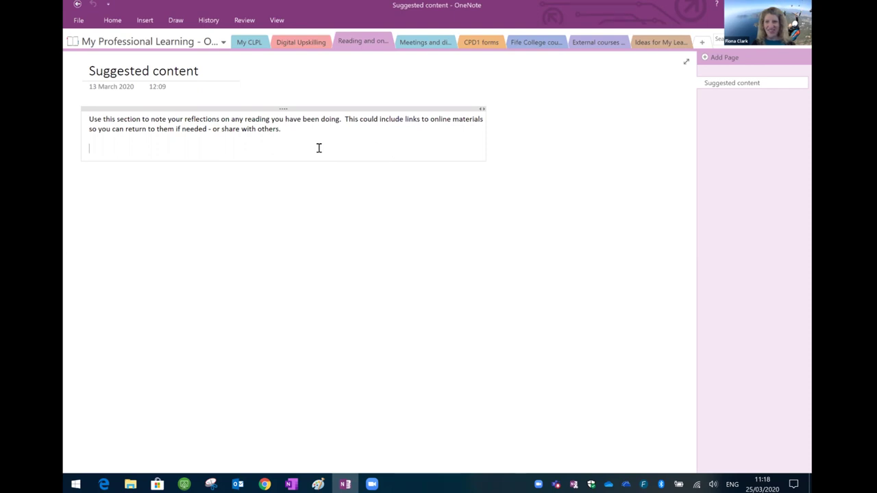
click(255, 42)
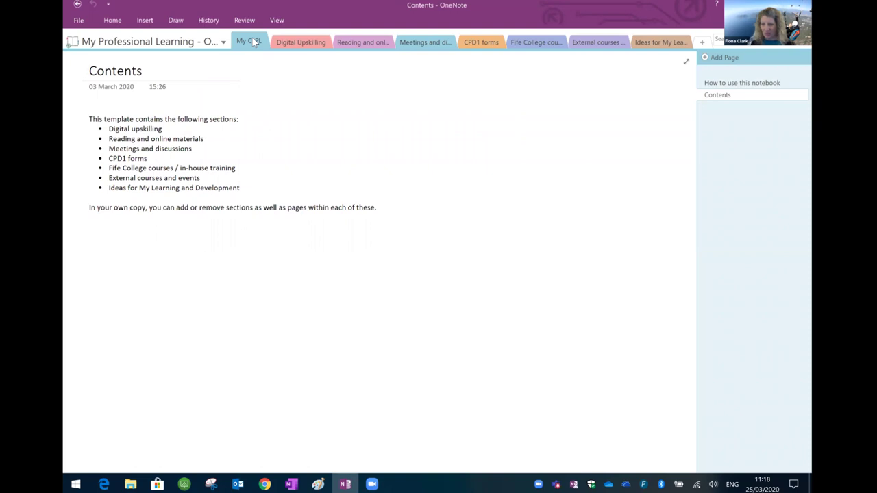
click(254, 41)
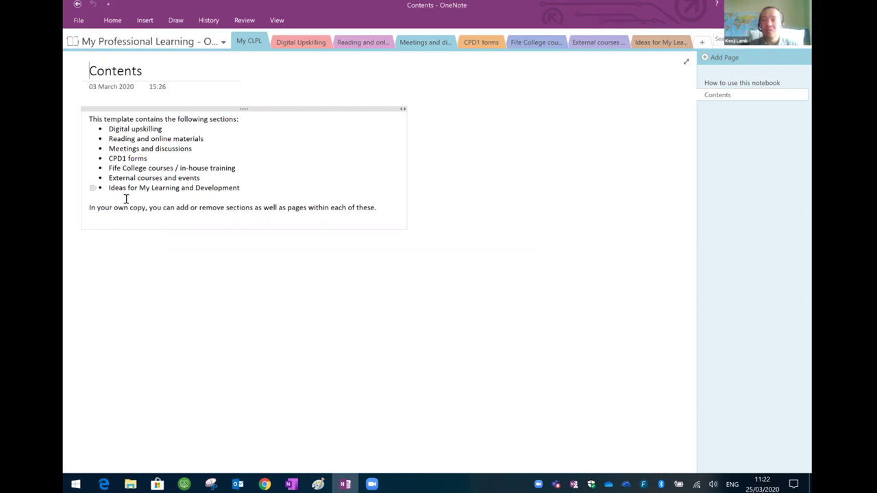
Step: Switch to OneNote for Windows 10 and view the Class Notebook tools
click(292, 484)
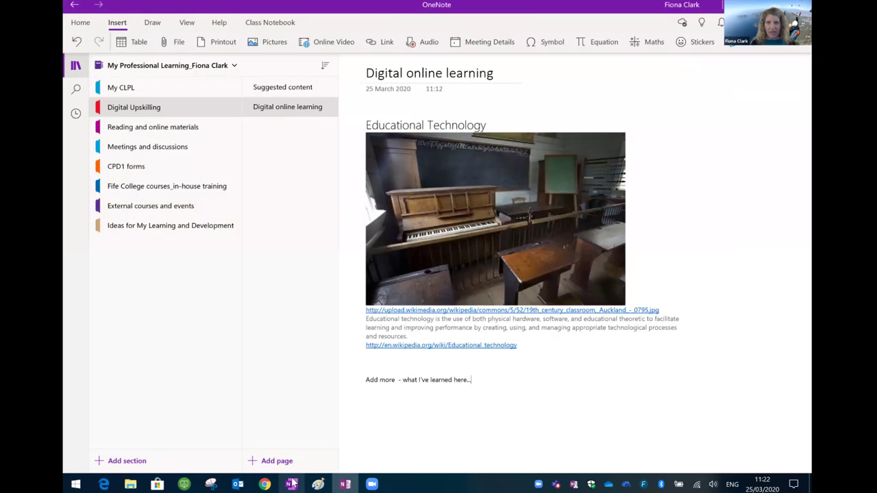
click(279, 23)
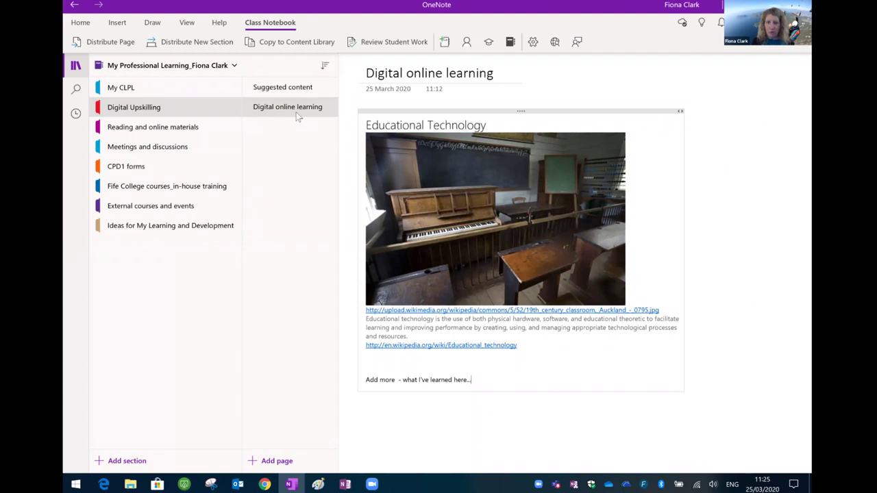
Step: Review the management options for the Digital online learning page, including Move/Copy, without applying any
right_click(298, 117)
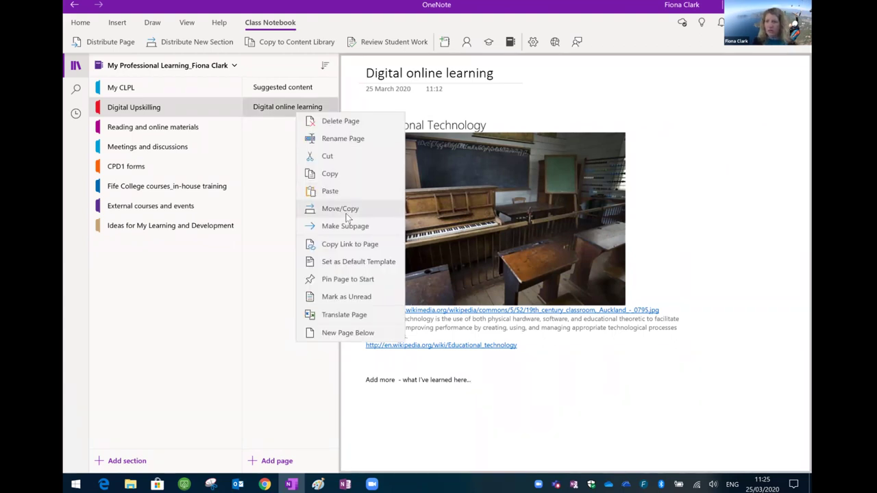
click(171, 302)
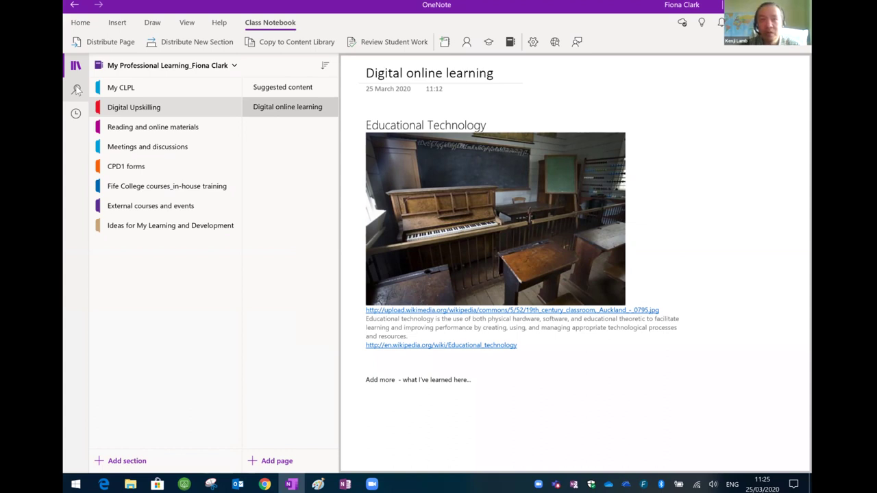
Step: Examine the viewing tools such as Immersive Reader, the text formatting and dictation tools, and the insertable content types for the Digital online learning page
click(188, 21)
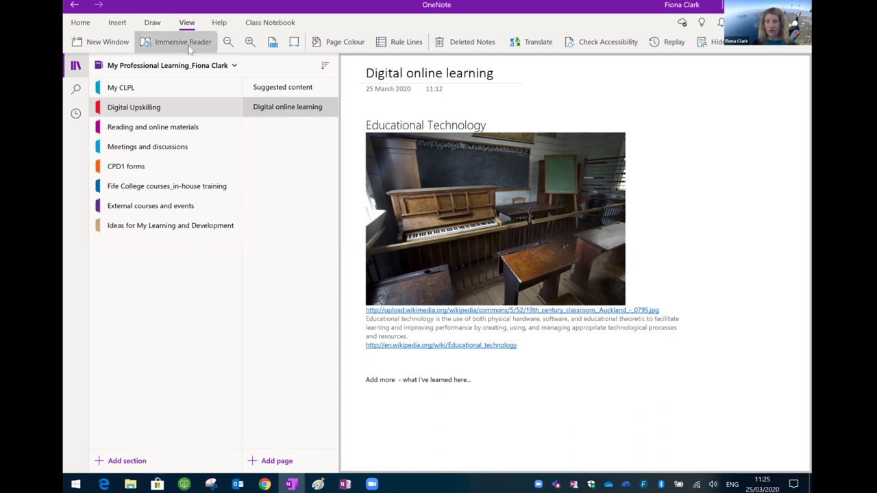
click(79, 24)
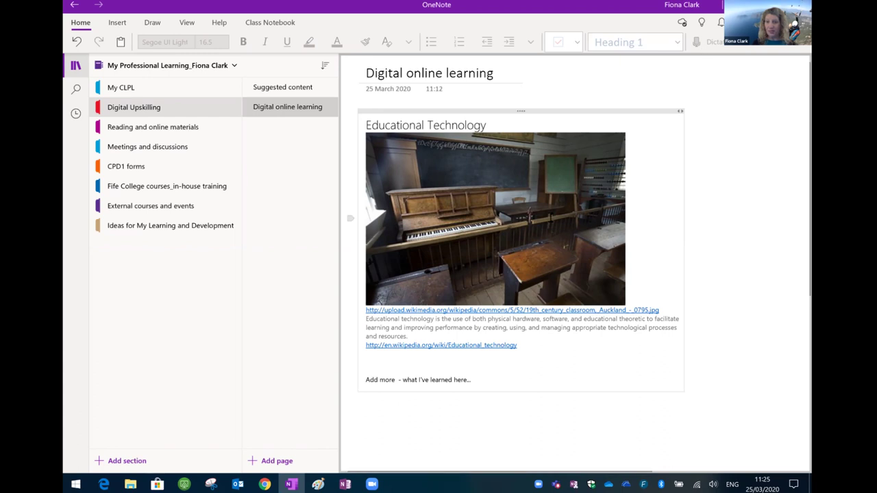
click(515, 372)
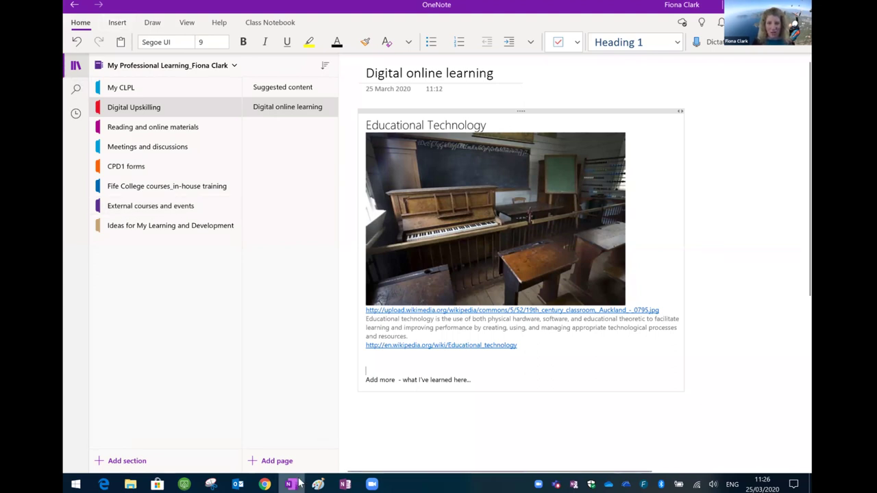
mouse_move(293, 484)
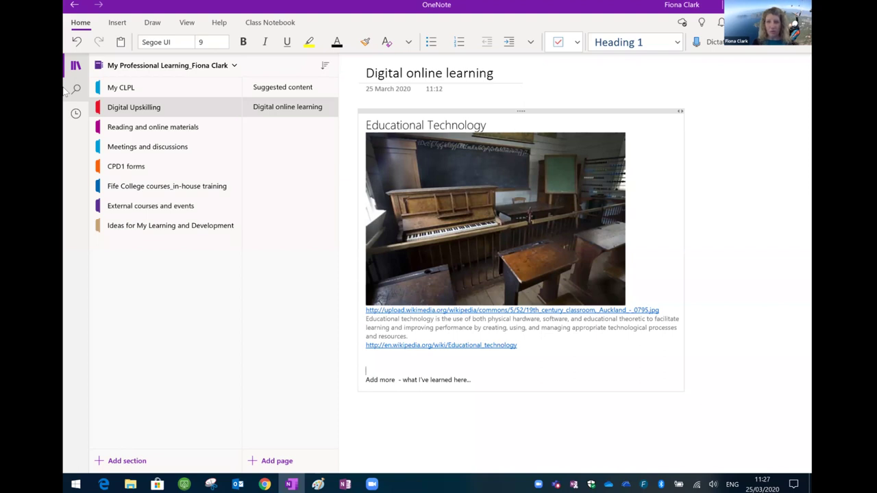
click(118, 25)
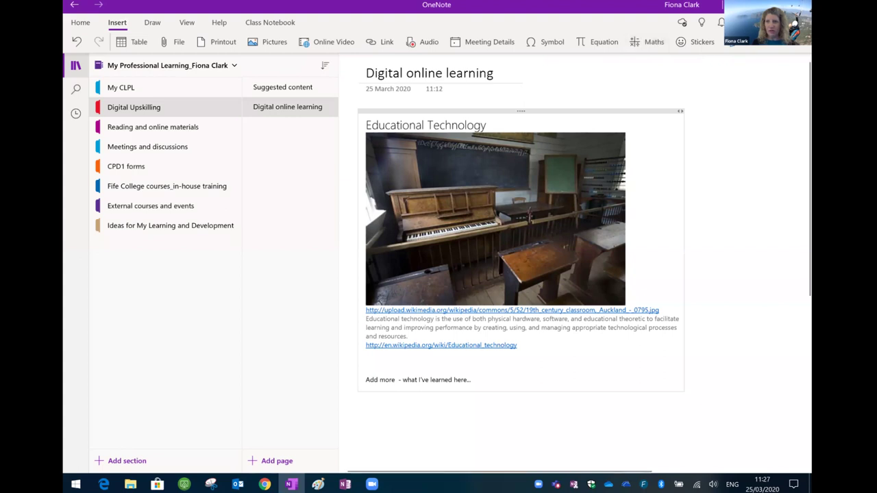